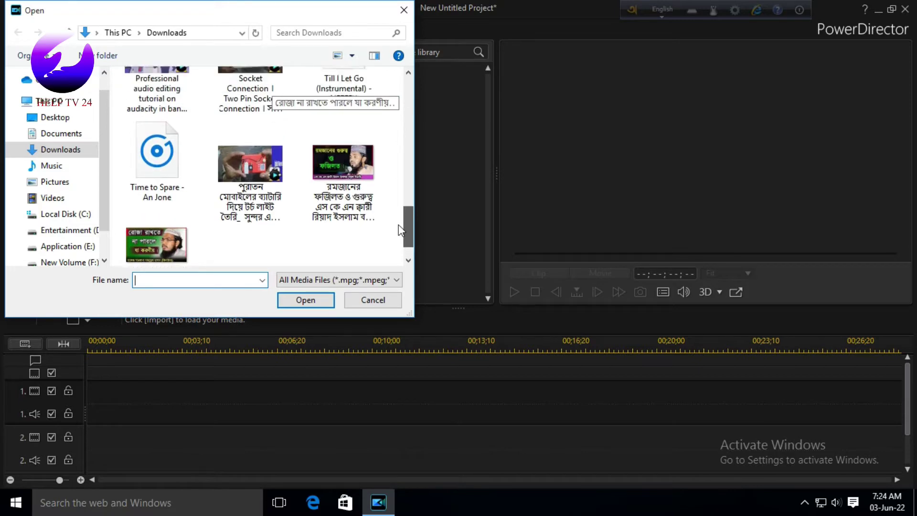
Step: Import production ID_4568863.mp4 from the Downloads folder and place it at the start of video track 1
{"action": "double_click", "coordinate": [364, 160]}
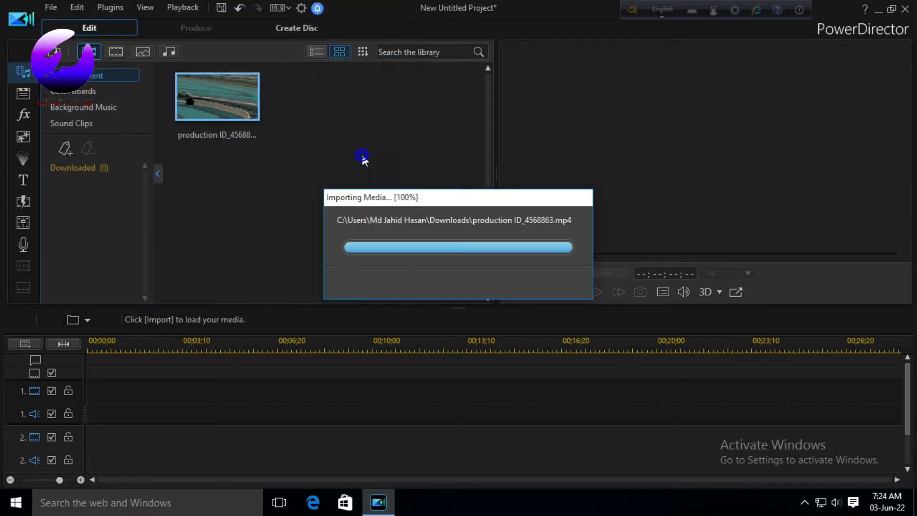
{"action": "mouse_move", "coordinate": [252, 130]}
{"action": "left_mouse_down"}
{"action": "mouse_move", "coordinate": [320, 397]}
{"action": "mouse_move", "coordinate": [70, 394]}
{"action": "mouse_move", "coordinate": [81, 388]}
{"action": "left_mouse_up"}
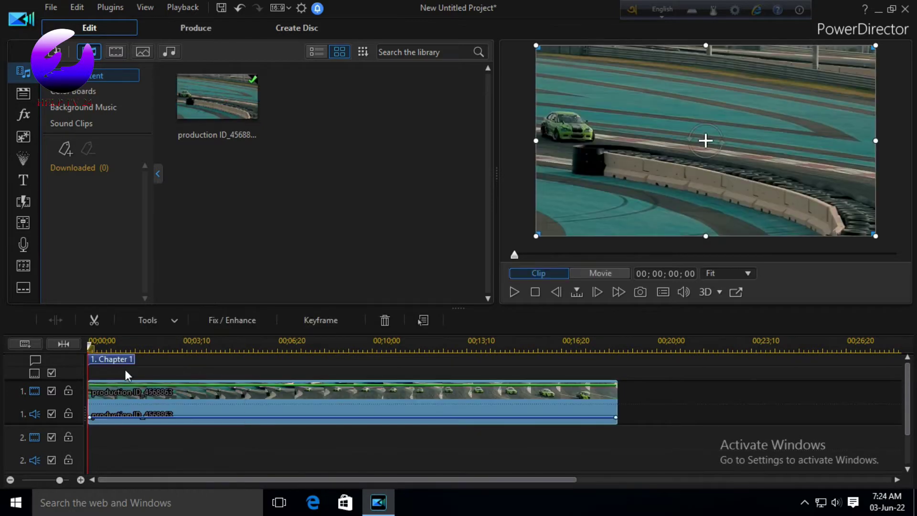
Step: Play the movie briefly and split the car clip on track 1 at about 00;00;01;23
{"action": "left_click", "coordinate": [516, 288]}
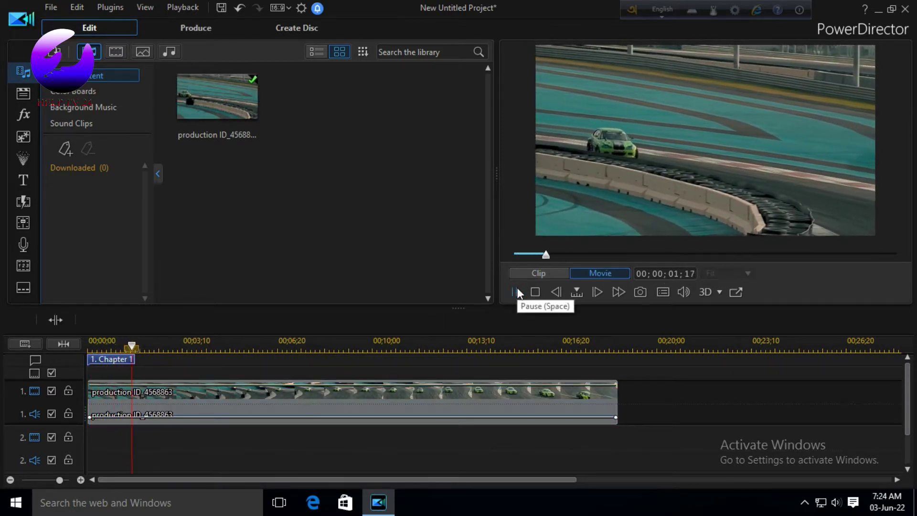
{"action": "left_click", "coordinate": [216, 403]}
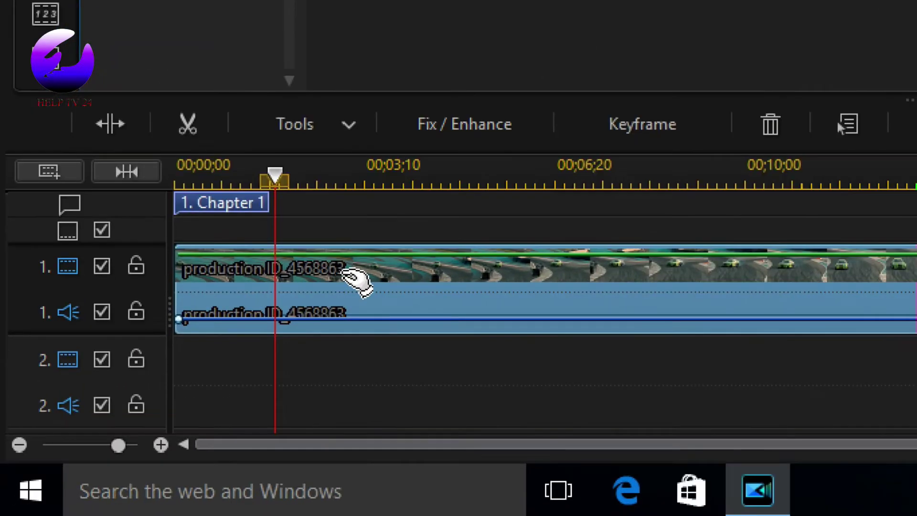
{"action": "left_click", "coordinate": [109, 123]}
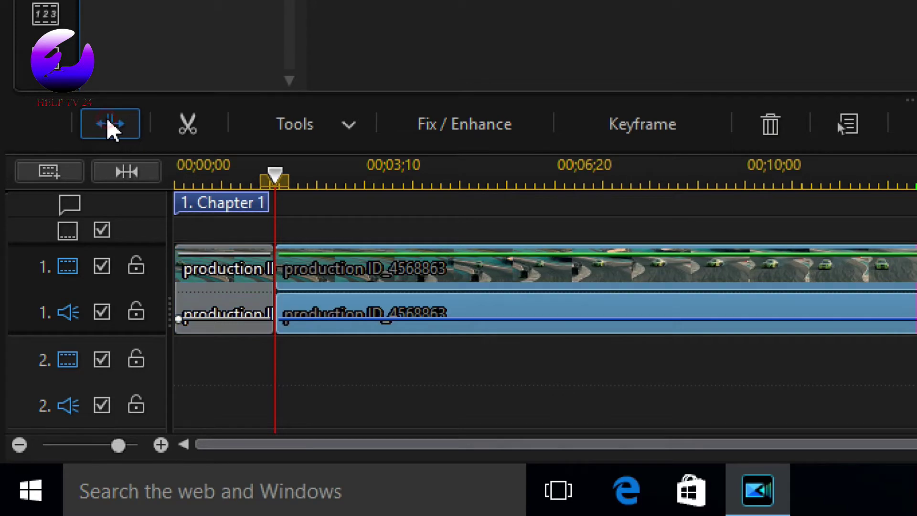
Step: Use Video Speed on the segment after the split and set its speed multiplier to 6.180
{"action": "left_click", "coordinate": [461, 283]}
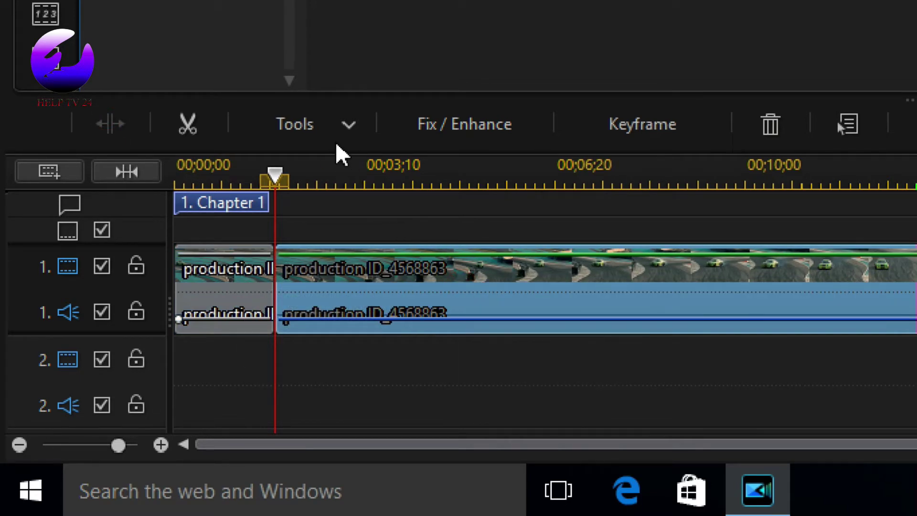
{"action": "left_click", "coordinate": [348, 123]}
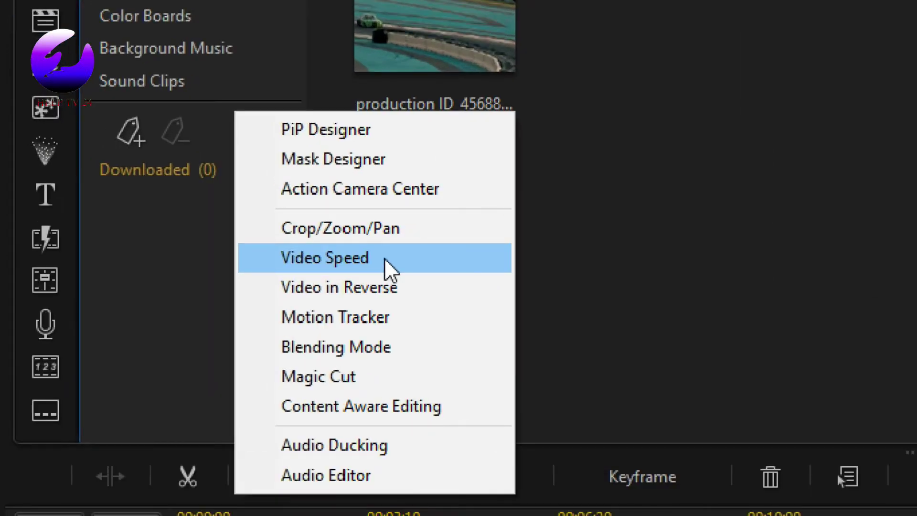
{"action": "left_click", "coordinate": [384, 257]}
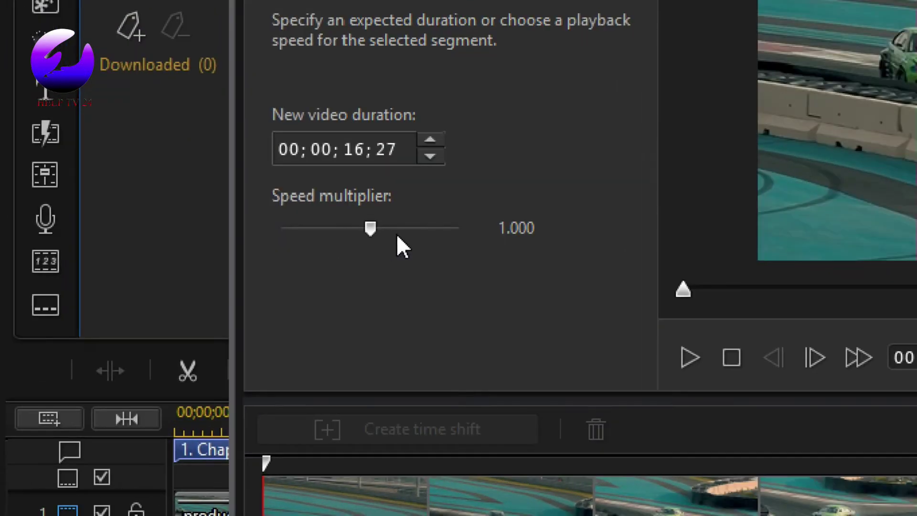
{"action": "left_click", "coordinate": [397, 235]}
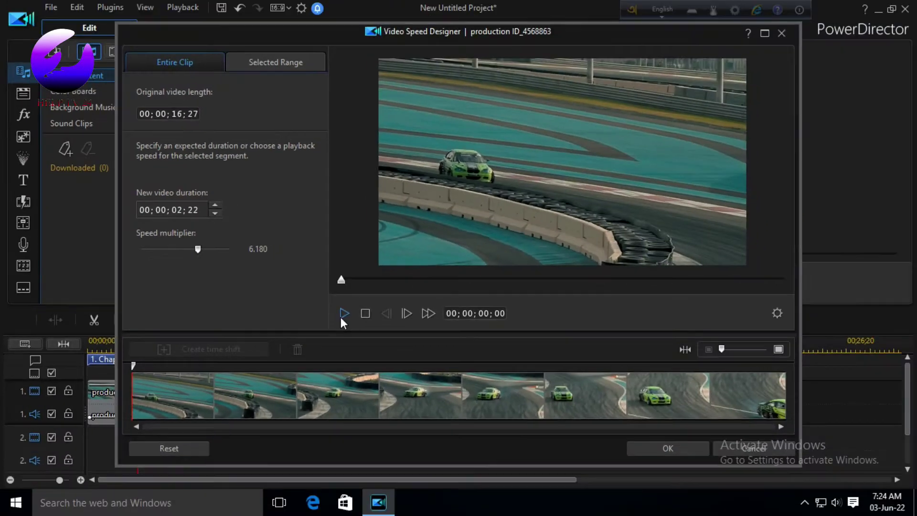
Step: Preview the sped-up segment in the Video Speed Designer and apply the speed change
{"action": "left_click", "coordinate": [688, 359]}
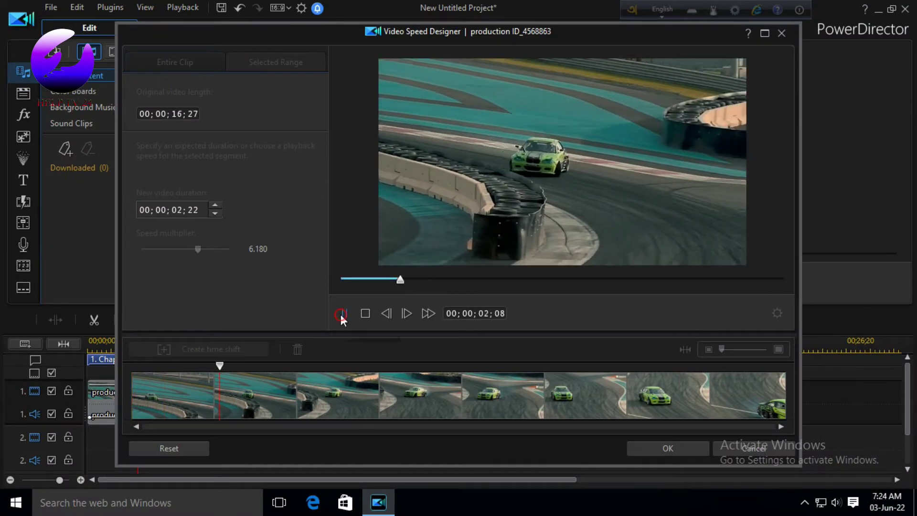
{"action": "left_click", "coordinate": [342, 315]}
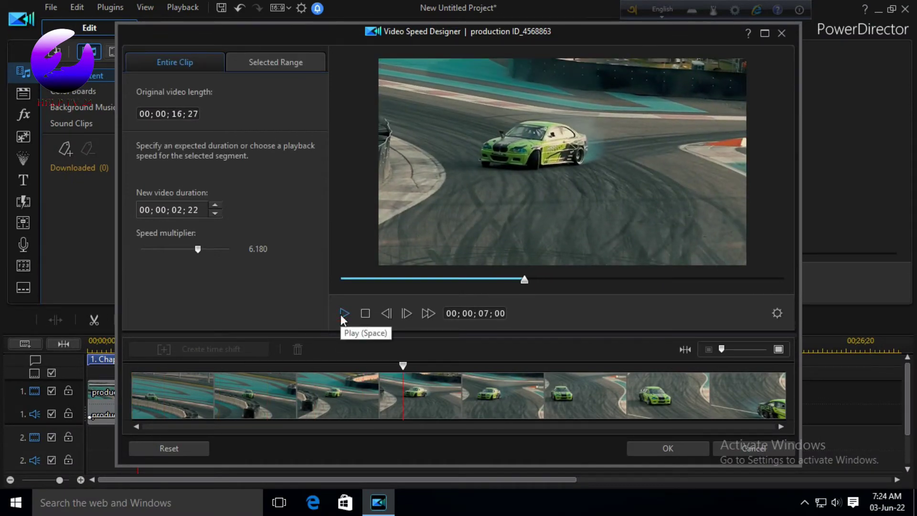
{"action": "left_click", "coordinate": [341, 314]}
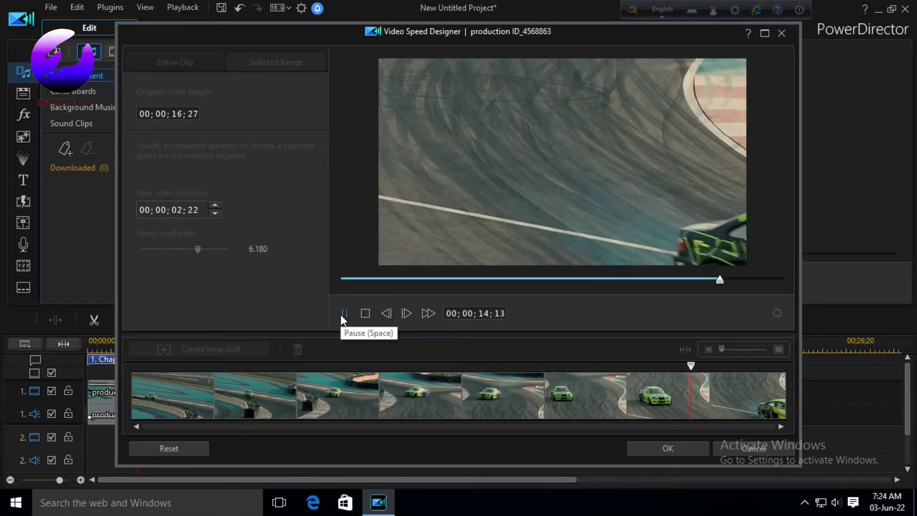
{"action": "left_click", "coordinate": [342, 314]}
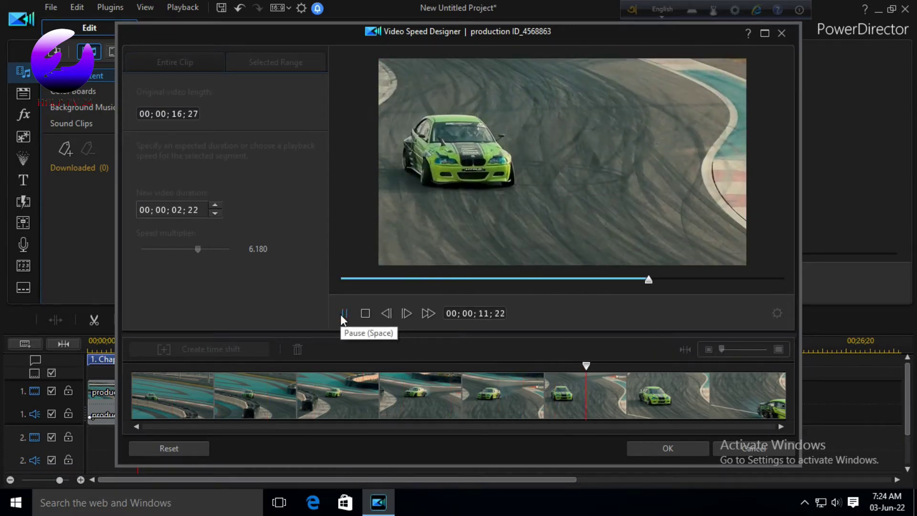
{"action": "left_click", "coordinate": [340, 314]}
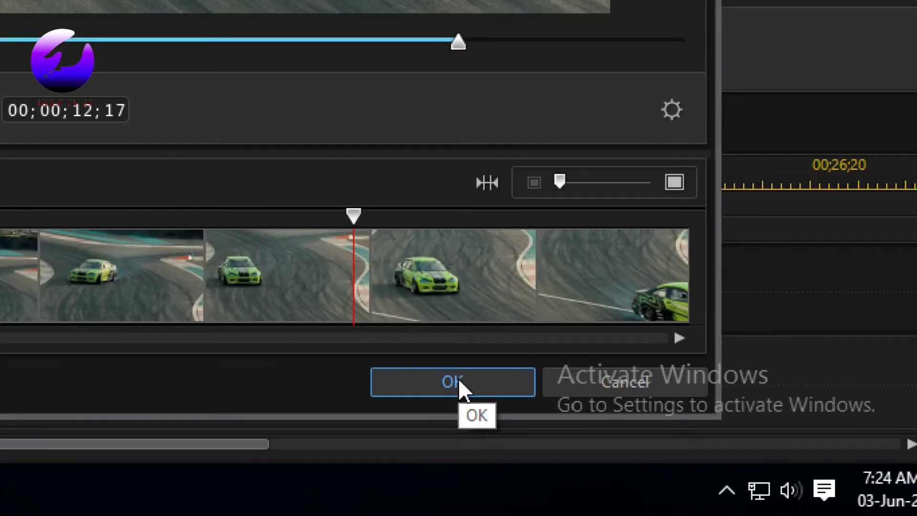
{"action": "left_click", "coordinate": [458, 377]}
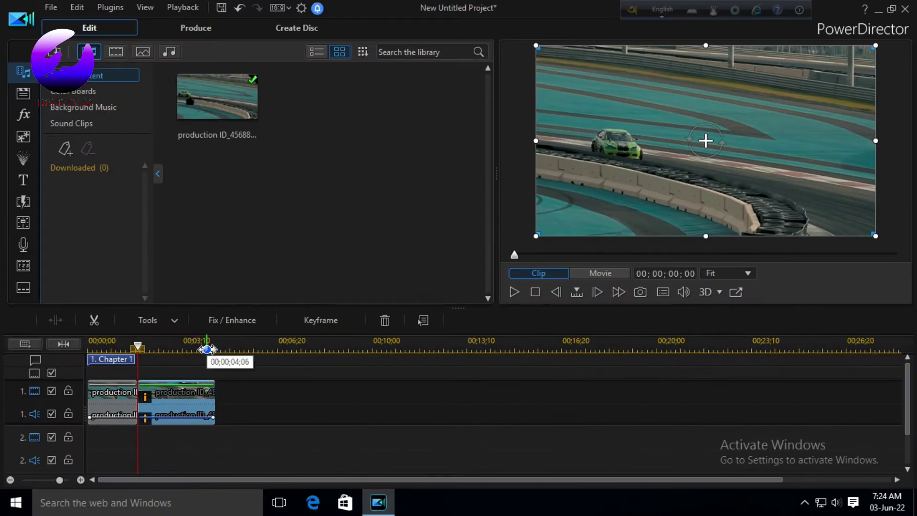
Step: Play the movie from about 00;00;00;22 and split the sped-up segment just past 00;00;02;15
{"action": "scroll", "coordinate": [468, 459], "scroll_direction": "up", "scroll_amount": 5}
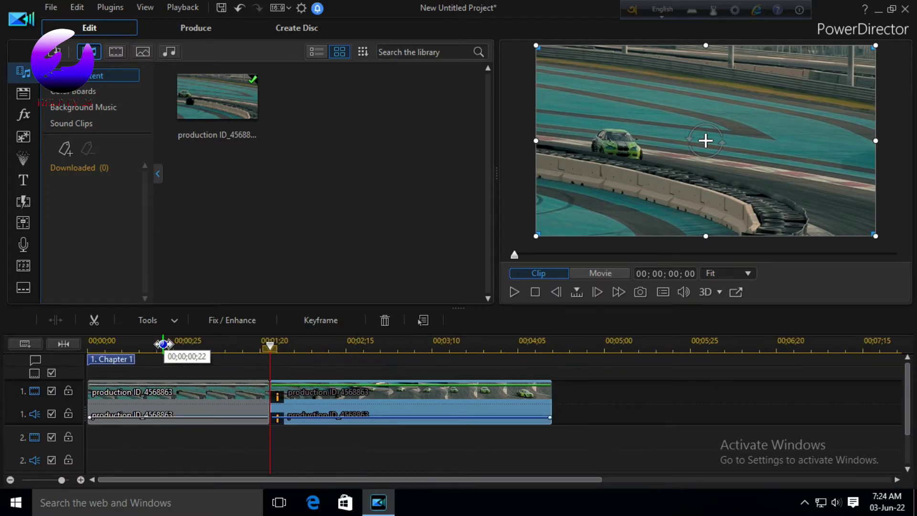
{"action": "left_click", "coordinate": [163, 344]}
{"action": "left_click", "coordinate": [514, 291]}
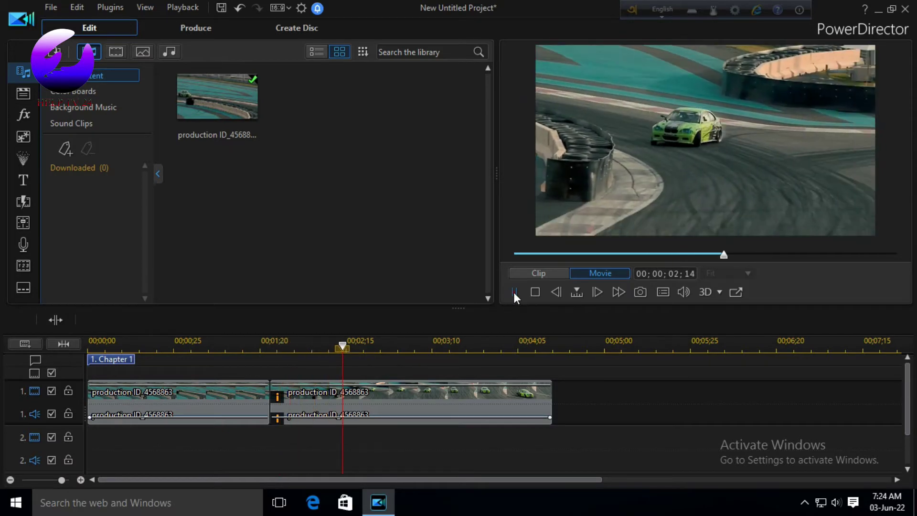
{"action": "left_click", "coordinate": [514, 291]}
{"action": "mouse_move", "coordinate": [370, 405]}
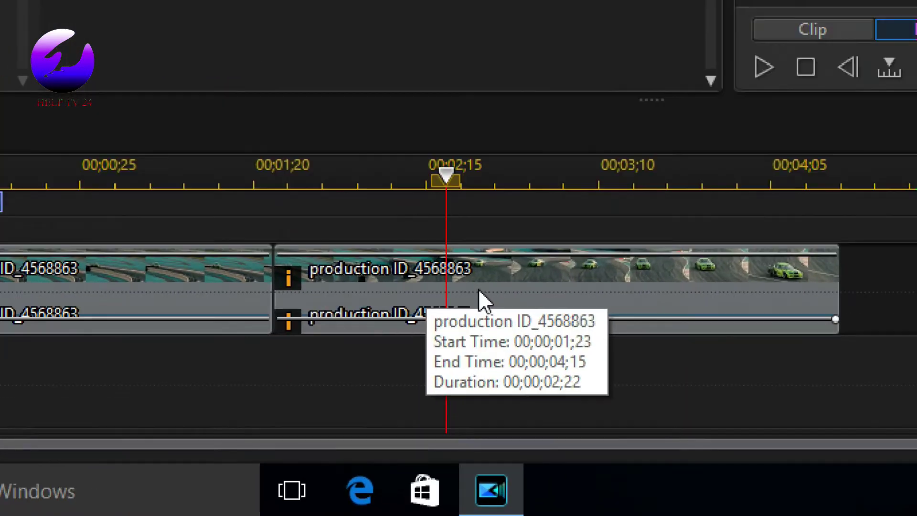
{"action": "left_click", "coordinate": [499, 276]}
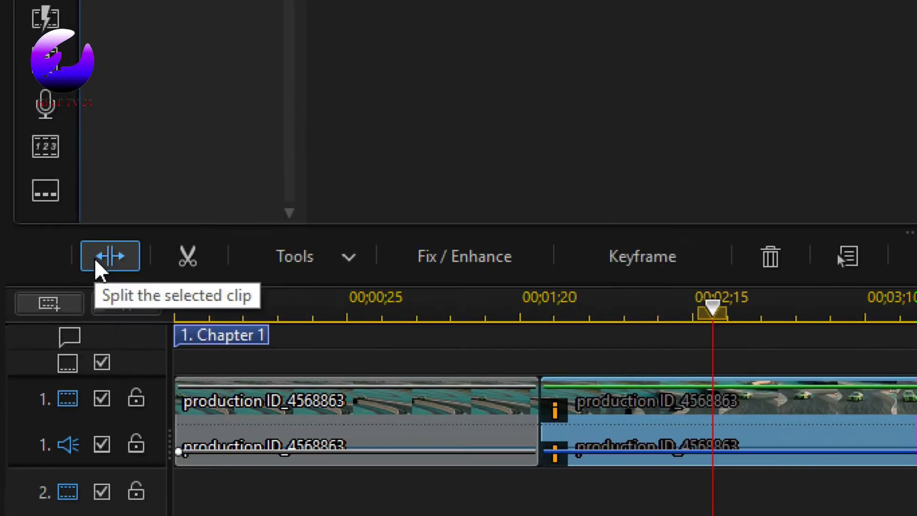
{"action": "left_click", "coordinate": [97, 262]}
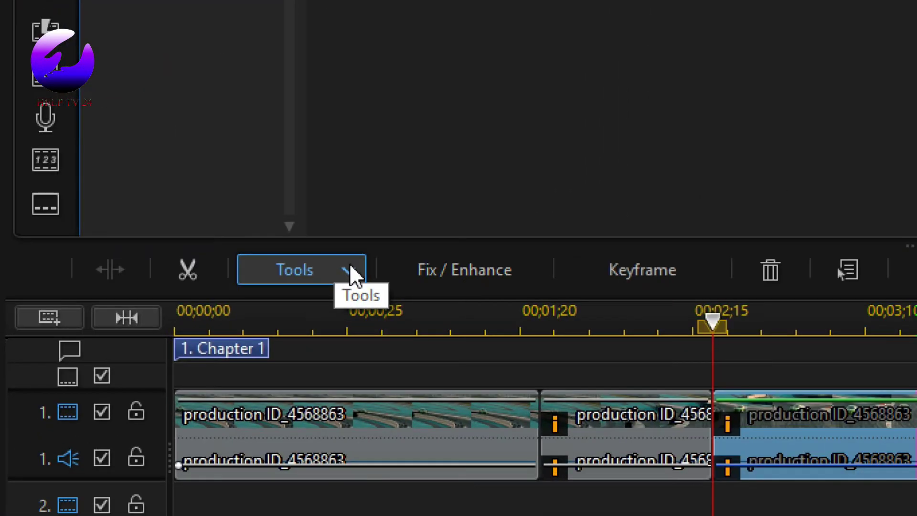
Step: Use Video Speed on the last segment, set its speed multiplier to 0.550 and preview the slow motion
{"action": "left_click", "coordinate": [349, 268]}
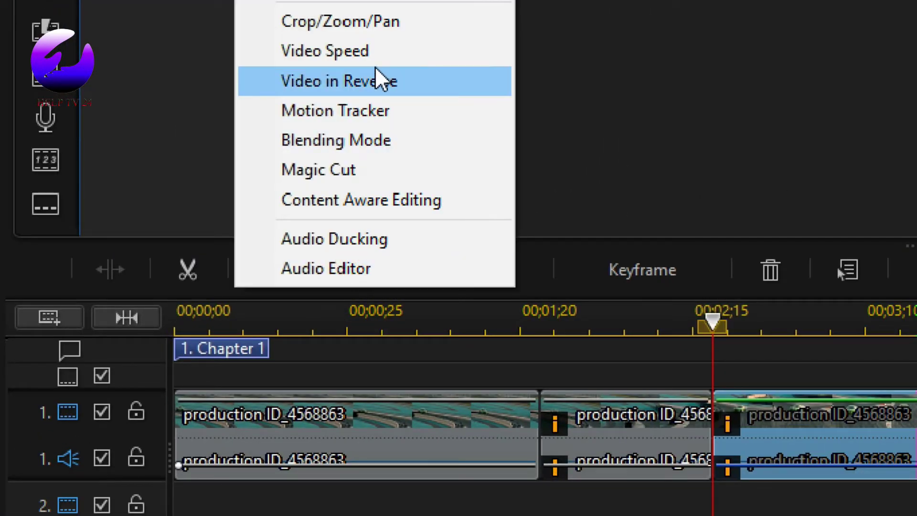
{"action": "left_click", "coordinate": [370, 54]}
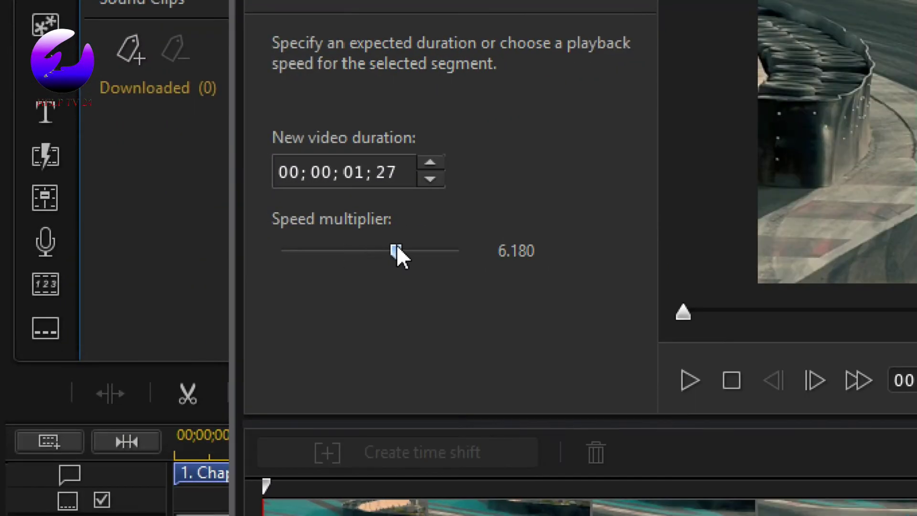
{"action": "left_click_drag", "start_coordinate": [397, 249], "coordinate": [353, 258]}
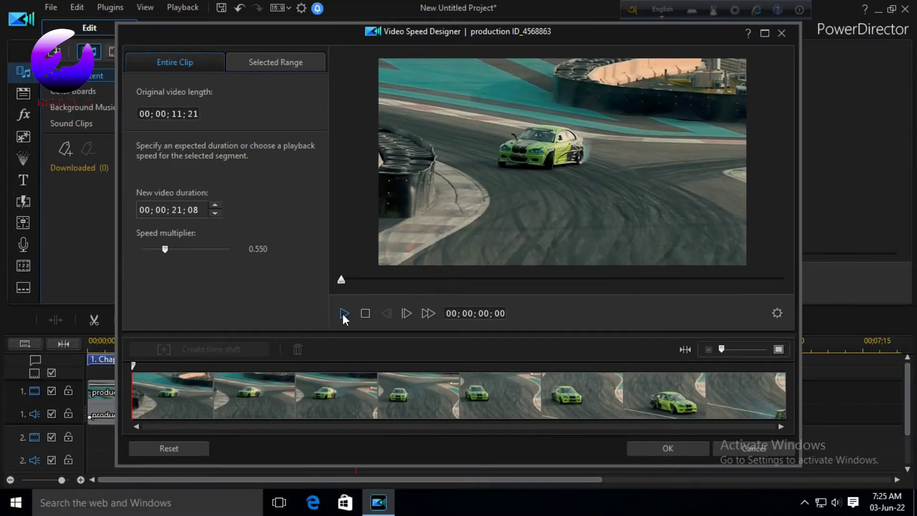
{"action": "left_click", "coordinate": [689, 380]}
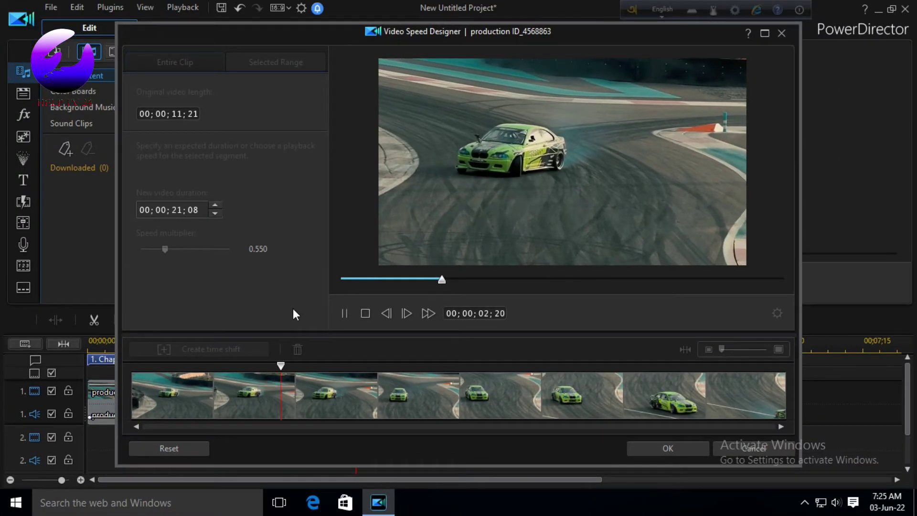
{"action": "left_click", "coordinate": [392, 294]}
{"action": "left_click", "coordinate": [231, 296]}
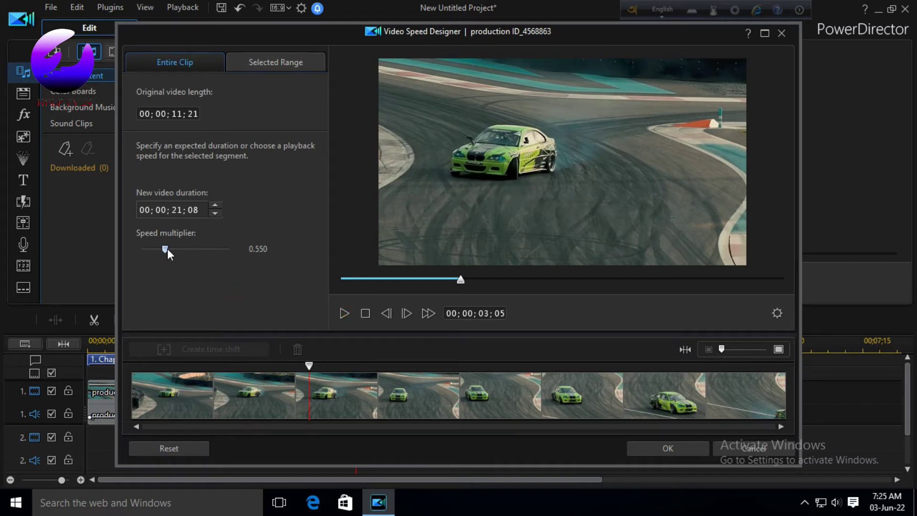
Step: Set the last segment's speed multiplier to 0.640, preview it and apply the slow motion
{"action": "left_click_drag", "start_coordinate": [167, 249], "coordinate": [171, 251]}
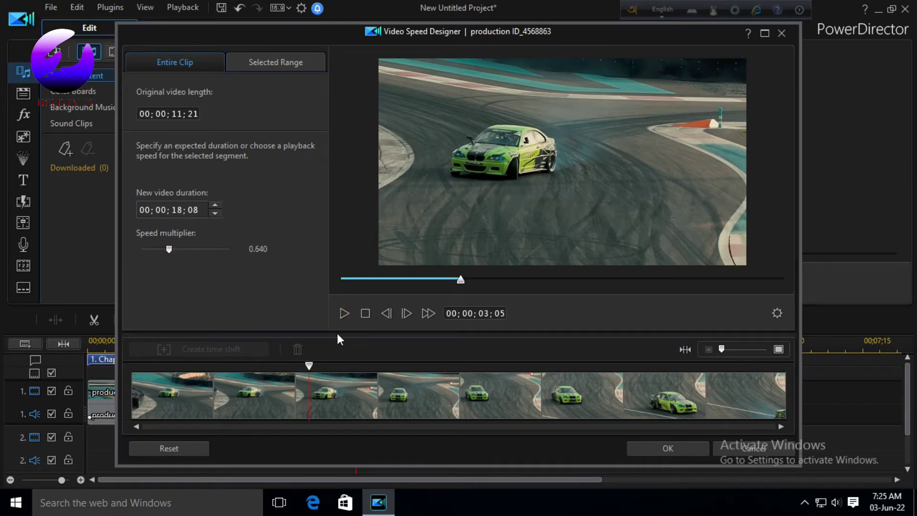
{"action": "left_click", "coordinate": [341, 317]}
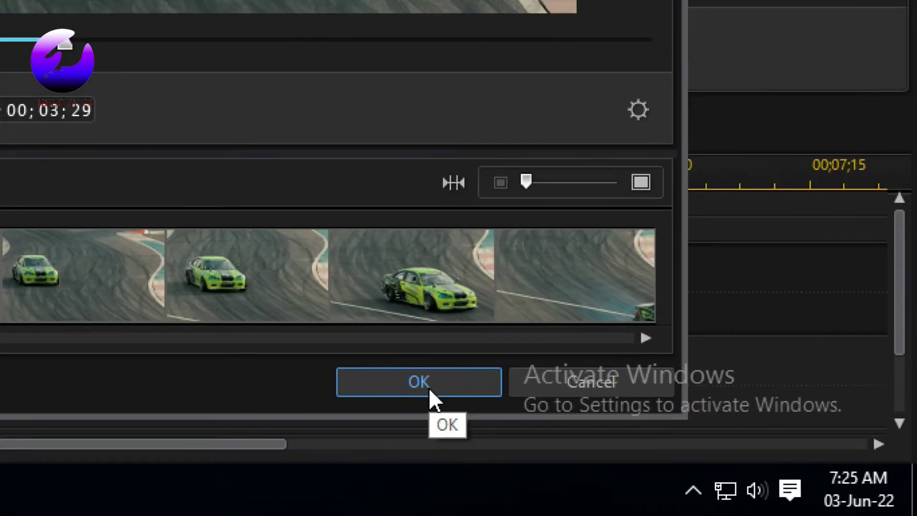
{"action": "left_click", "coordinate": [673, 453]}
{"action": "left_click", "coordinate": [429, 387]}
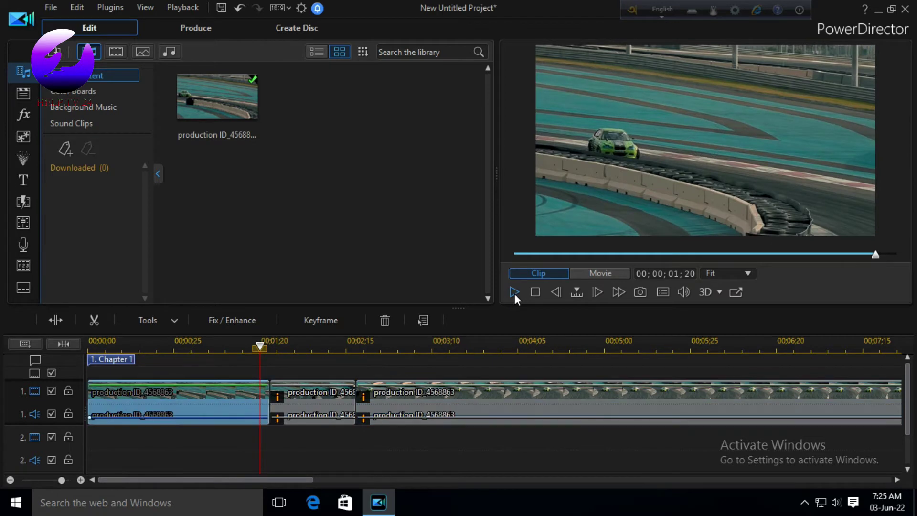
Step: Play the movie across the speed changes and split the slow-motion segment at 00;00;06;28
{"action": "left_click", "coordinate": [514, 293]}
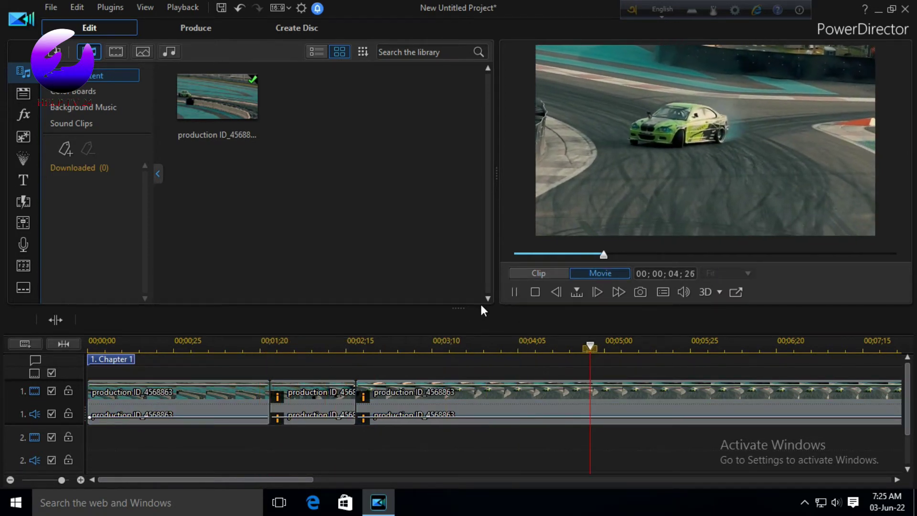
{"action": "left_click", "coordinate": [514, 292]}
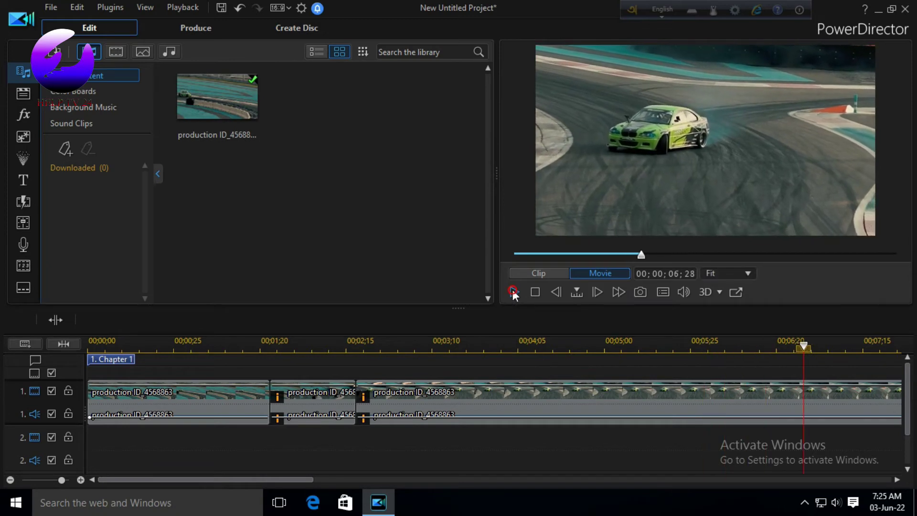
{"action": "left_click_drag", "start_coordinate": [615, 342], "coordinate": [259, 341]}
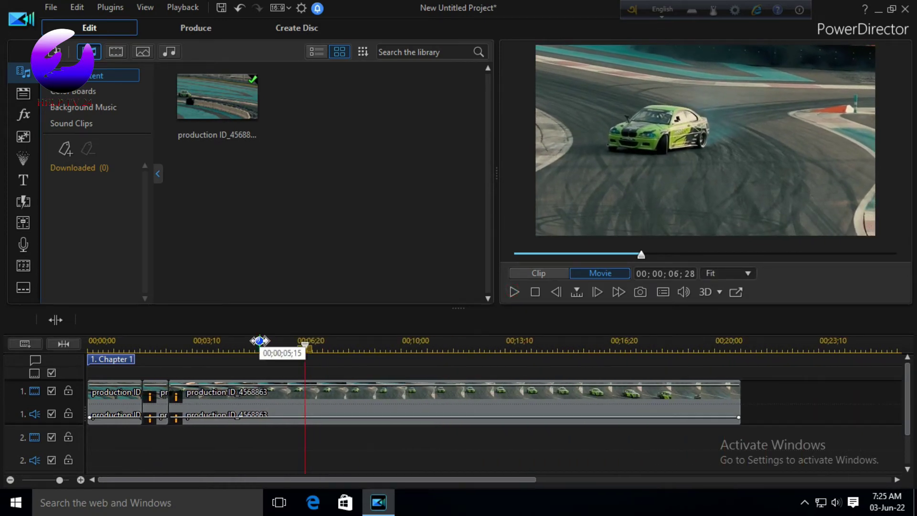
{"action": "left_click", "coordinate": [379, 404]}
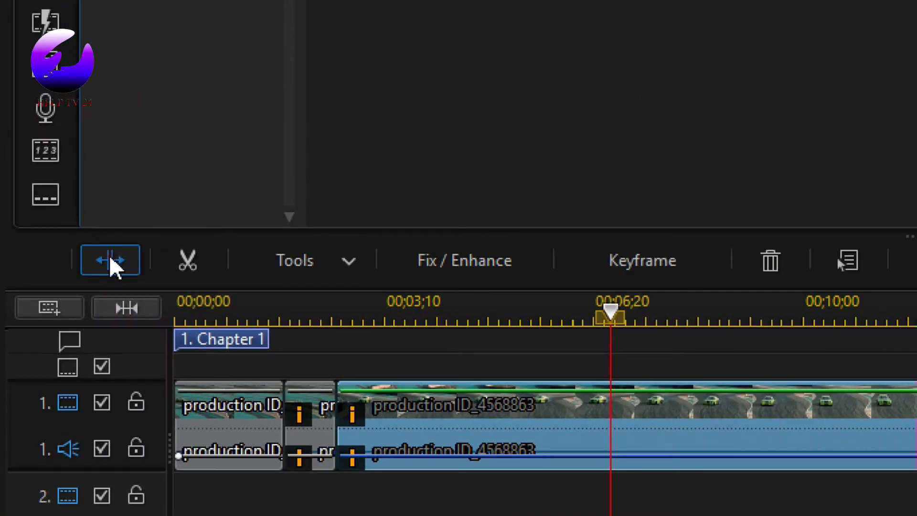
{"action": "left_click", "coordinate": [110, 262]}
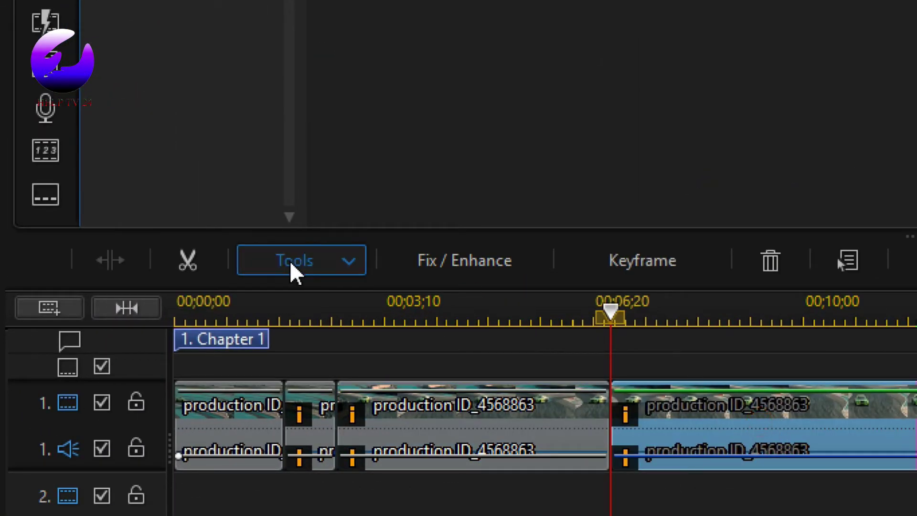
Step: Use Video Speed on the segment after the newest split and set its speed multiplier to 7.820
{"action": "left_click", "coordinate": [293, 269]}
{"action": "left_click", "coordinate": [370, 51]}
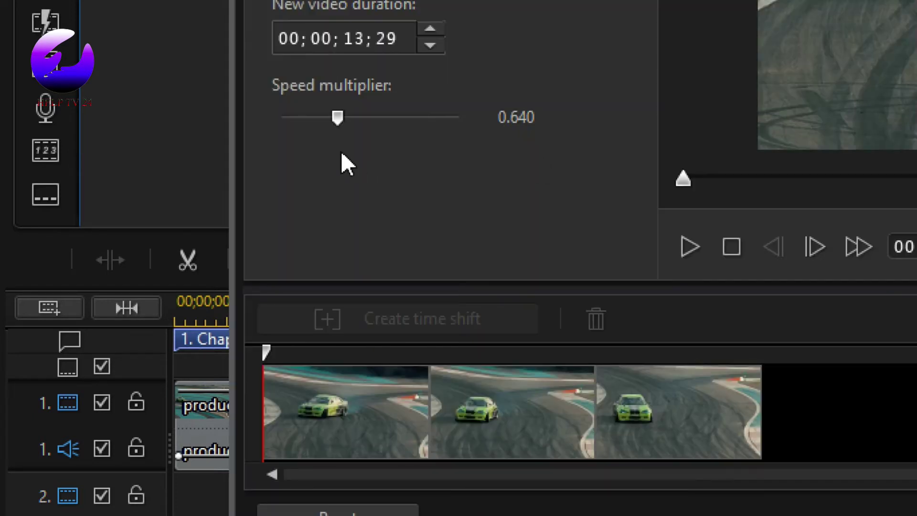
{"action": "left_click", "coordinate": [360, 117]}
{"action": "left_click", "coordinate": [395, 119]}
{"action": "left_click_drag", "start_coordinate": [395, 119], "coordinate": [404, 125]}
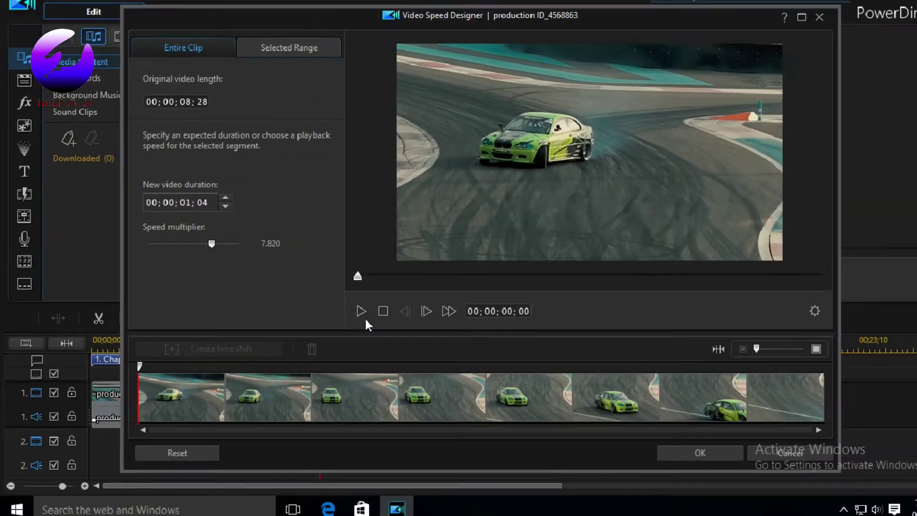
Step: Preview the 7.820 speed segment, apply the speed change and play the movie from the start
{"action": "left_click", "coordinate": [690, 247]}
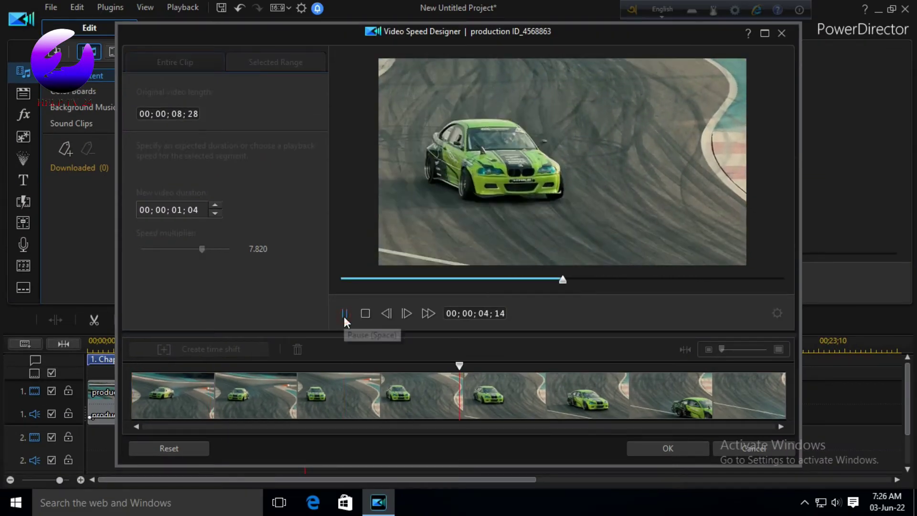
{"action": "left_click", "coordinate": [344, 314]}
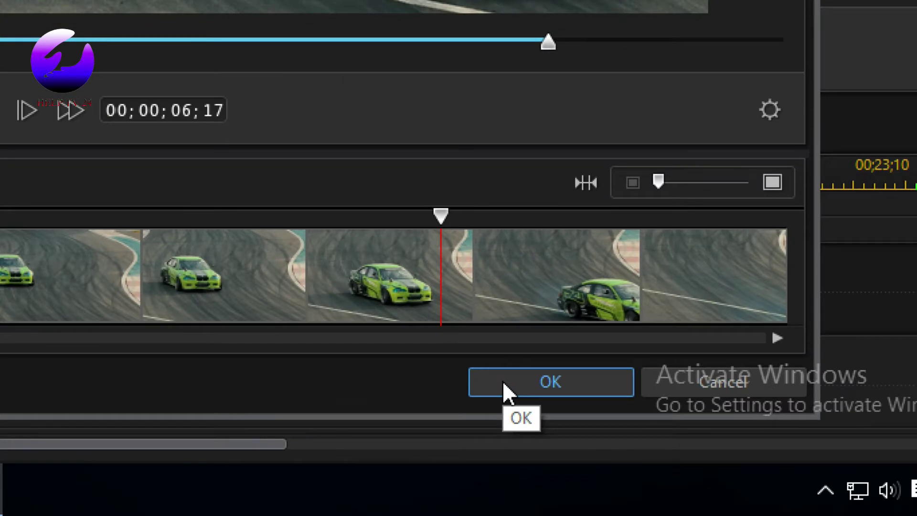
{"action": "left_click", "coordinate": [642, 449]}
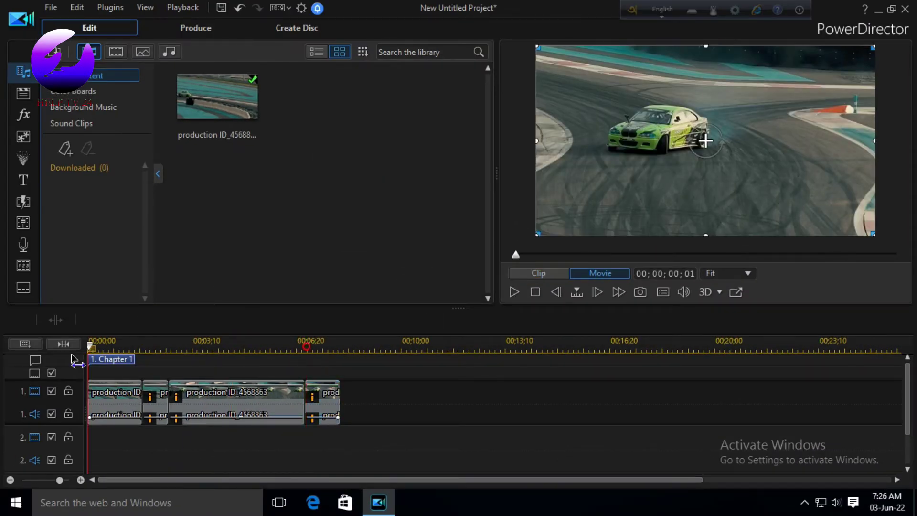
{"action": "left_click", "coordinate": [514, 292]}
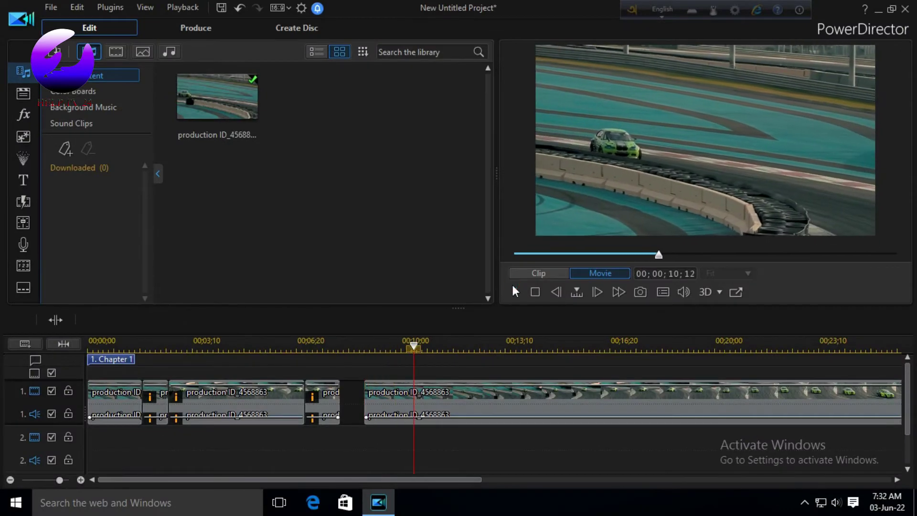
Step: Pause the movie at 00;00;11;04 and split the second copy of the clip there
{"action": "left_click", "coordinate": [516, 292]}
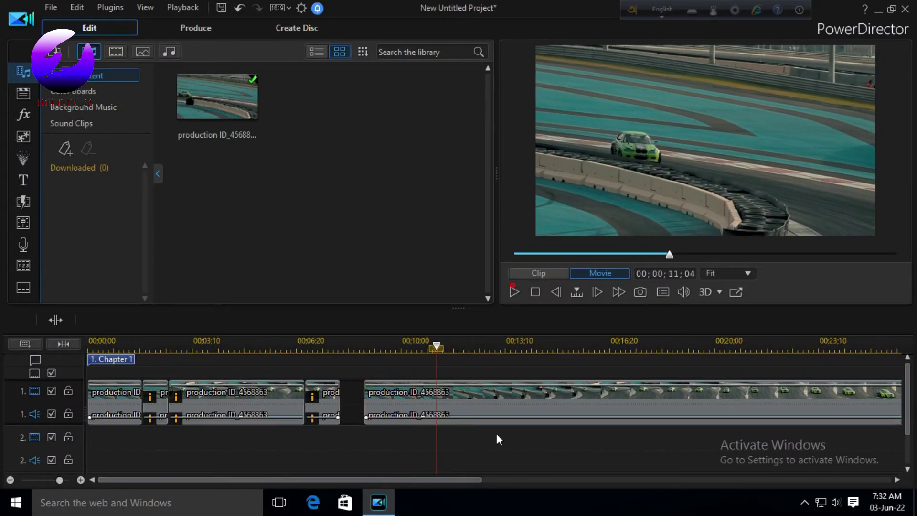
{"action": "left_click", "coordinate": [501, 405]}
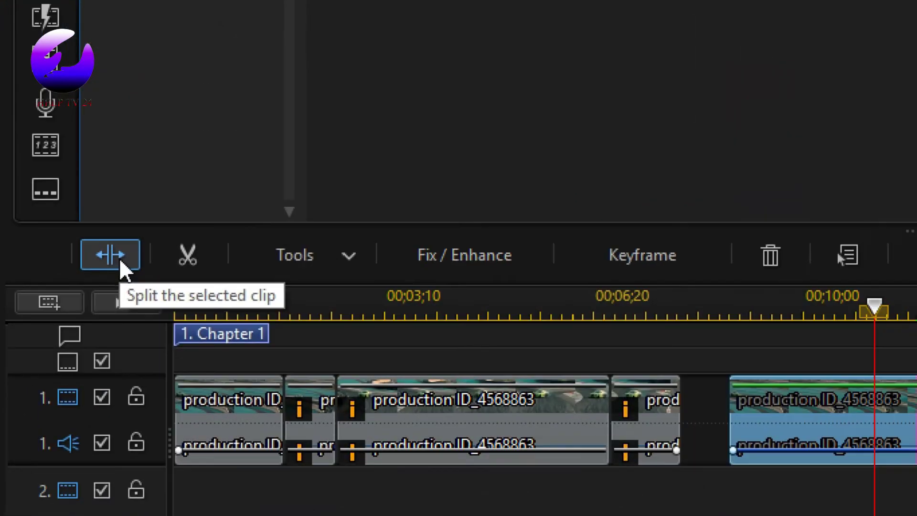
{"action": "left_click", "coordinate": [58, 320]}
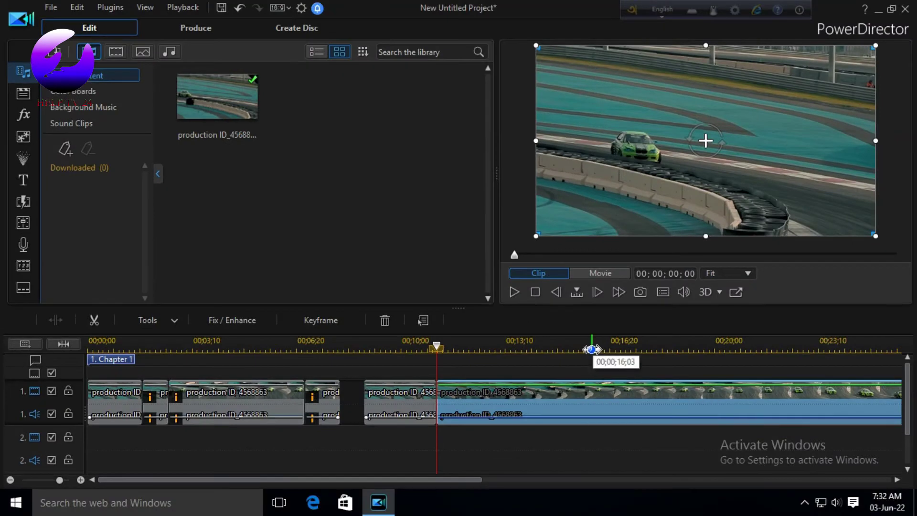
Step: Play on past the newest split and split the following segment again 00;00;03;11 into it
{"action": "left_click", "coordinate": [518, 289]}
{"action": "left_click", "coordinate": [517, 288]}
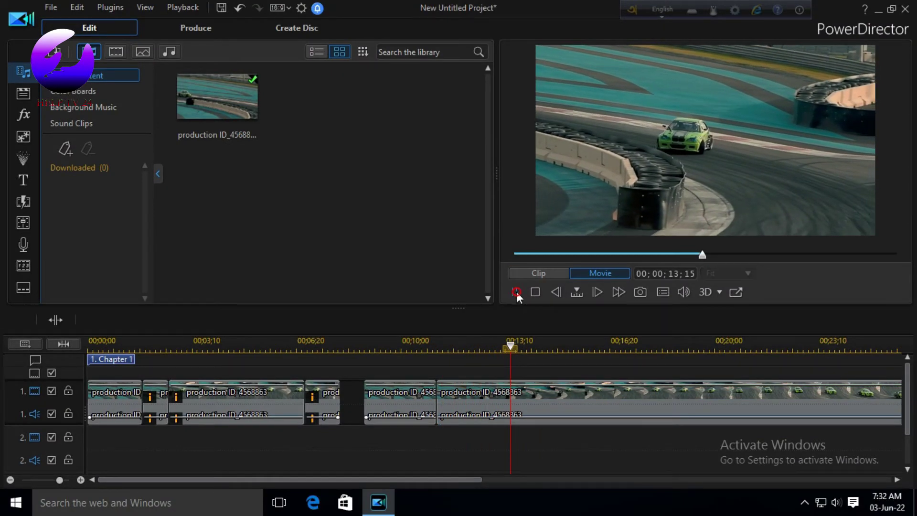
{"action": "left_click", "coordinate": [514, 291]}
{"action": "left_click", "coordinate": [516, 403]}
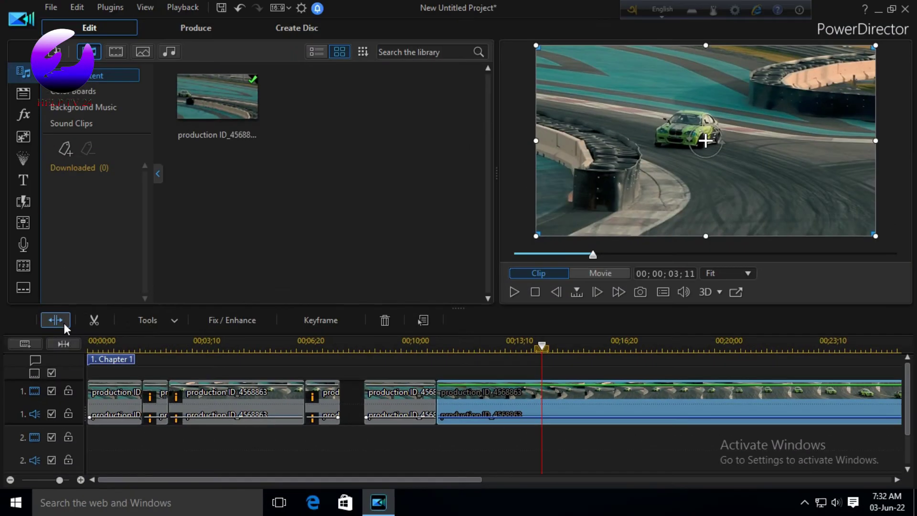
{"action": "left_click", "coordinate": [4, 303]}
Step: Use Video Speed on the segment between the two newest splits, set its speed multiplier to 9.180, preview it and apply
{"action": "left_click", "coordinate": [498, 406]}
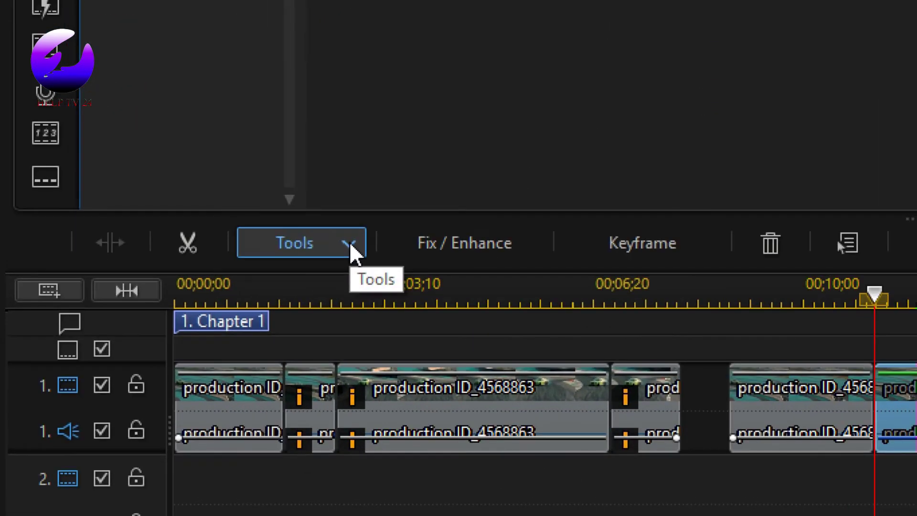
{"action": "left_click", "coordinate": [175, 320]}
{"action": "left_click", "coordinate": [186, 214]}
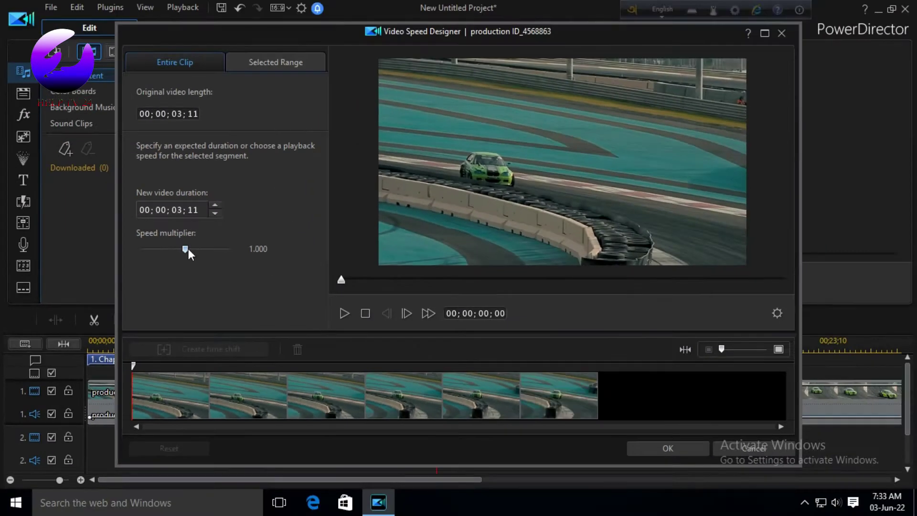
{"action": "left_click_drag", "start_coordinate": [185, 248], "coordinate": [203, 253]}
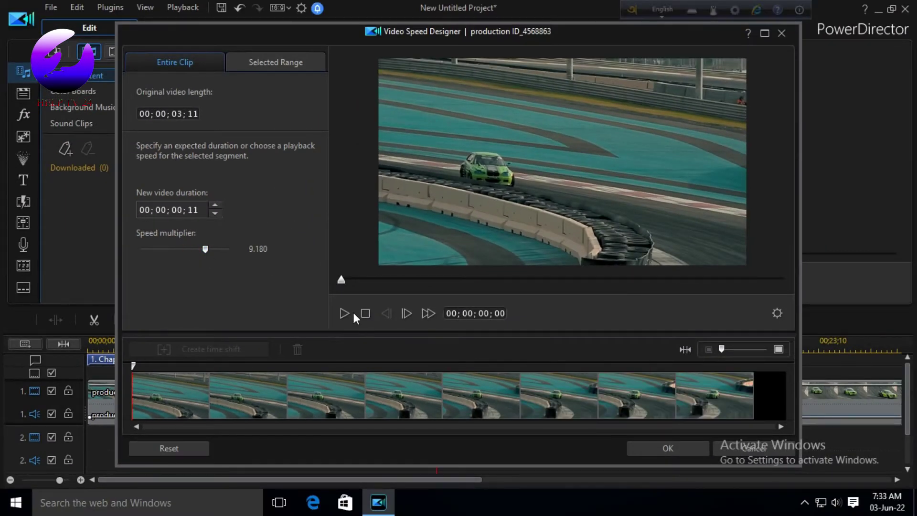
{"action": "left_click", "coordinate": [344, 313]}
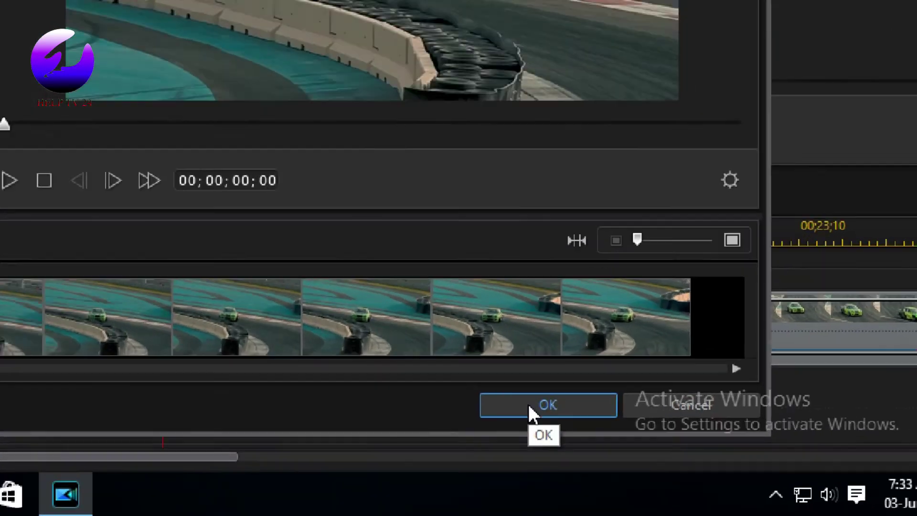
{"action": "left_click", "coordinate": [657, 448]}
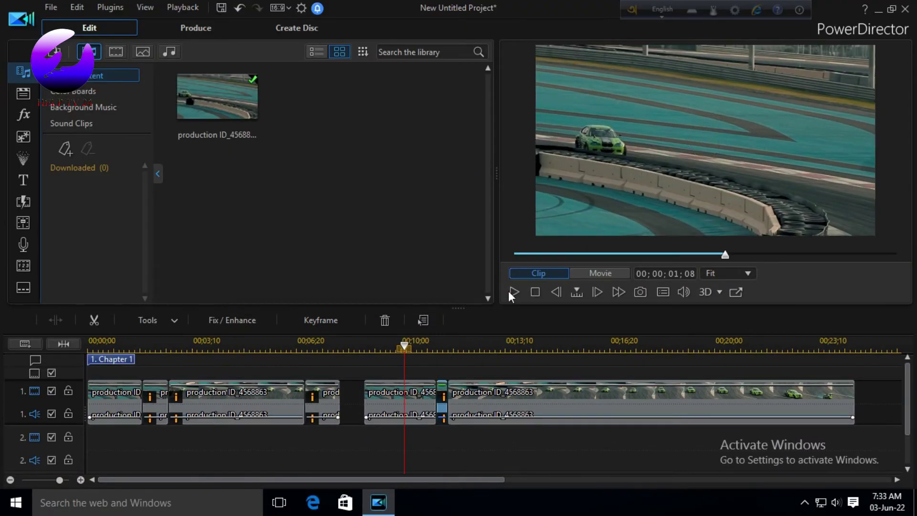
Step: Play the movie through the sped-up segment and split the last segment 00;00;03;02 into it
{"action": "left_click", "coordinate": [480, 270]}
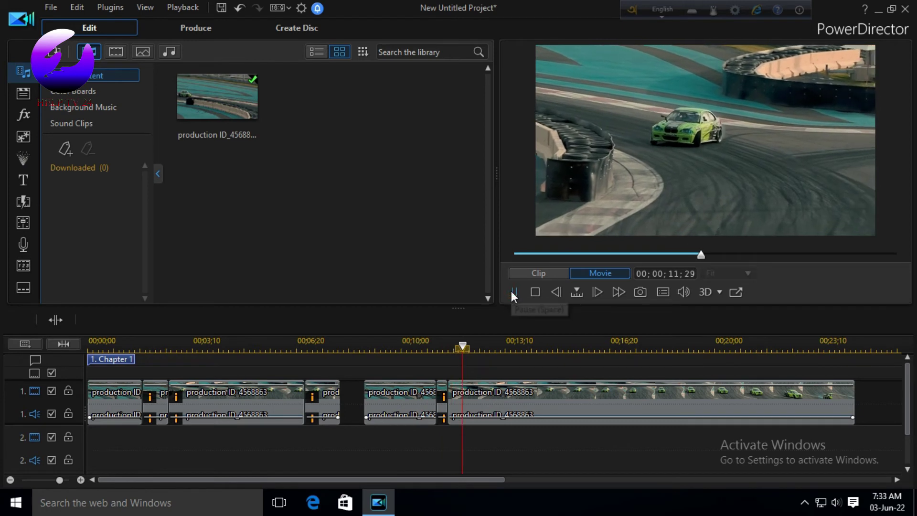
{"action": "left_click", "coordinate": [510, 291]}
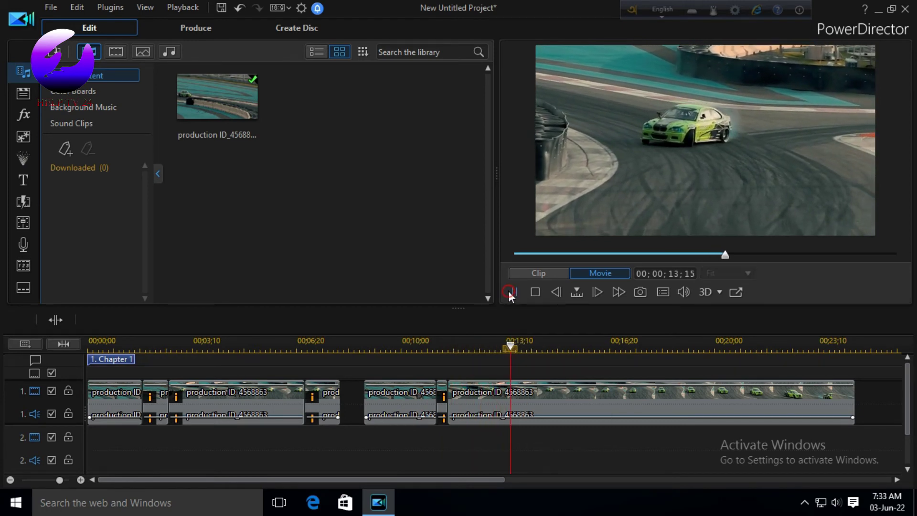
{"action": "left_click", "coordinate": [508, 400]}
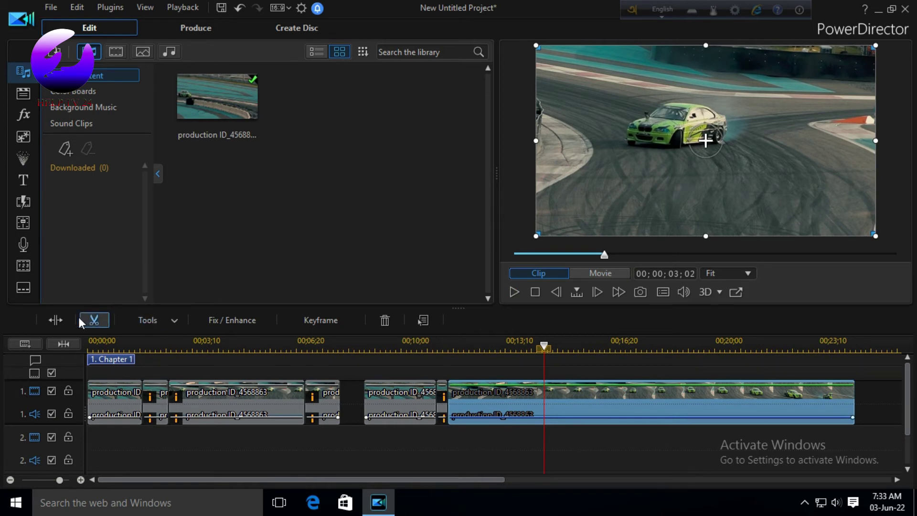
{"action": "left_click", "coordinate": [58, 322]}
Step: Use Video Speed on the segment before the newest split, apply a 0.700 speed multiplier and play the movie through it
{"action": "left_click", "coordinate": [177, 320]}
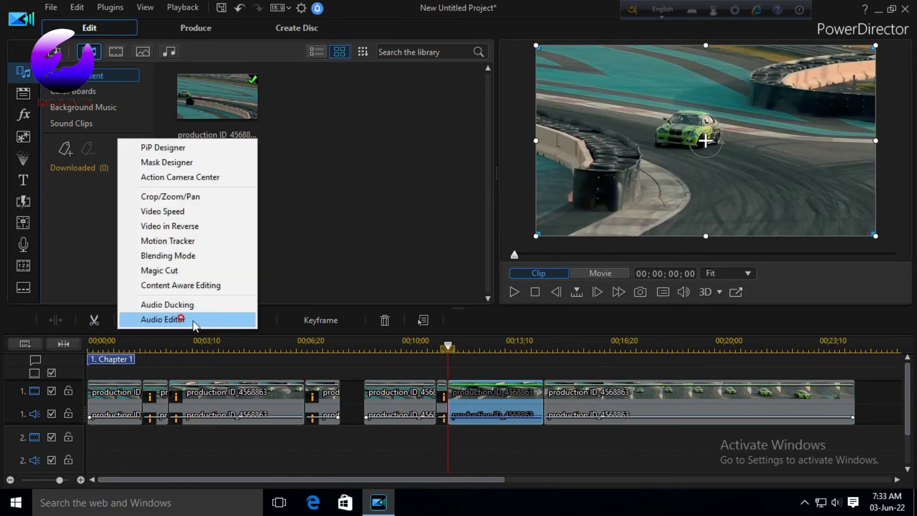
{"action": "left_click", "coordinate": [179, 213]}
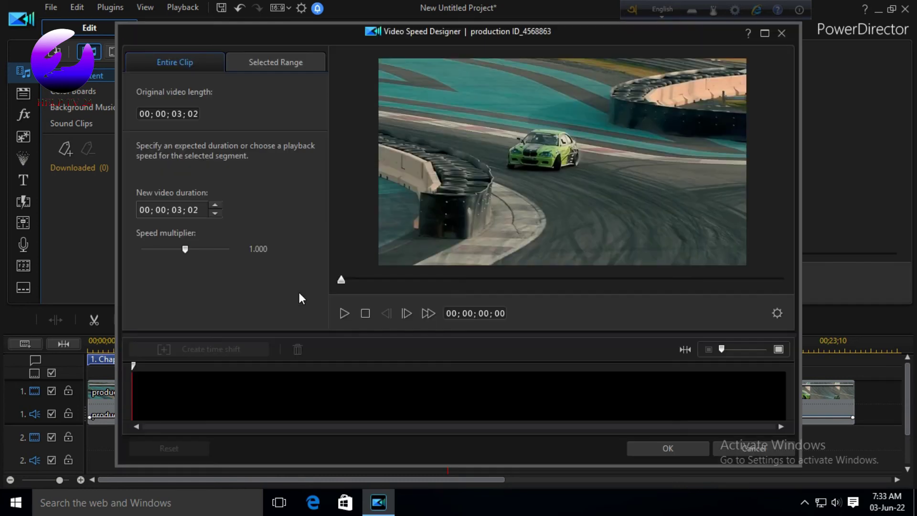
{"action": "left_click_drag", "start_coordinate": [184, 249], "coordinate": [172, 248]}
{"action": "left_click", "coordinate": [345, 313]}
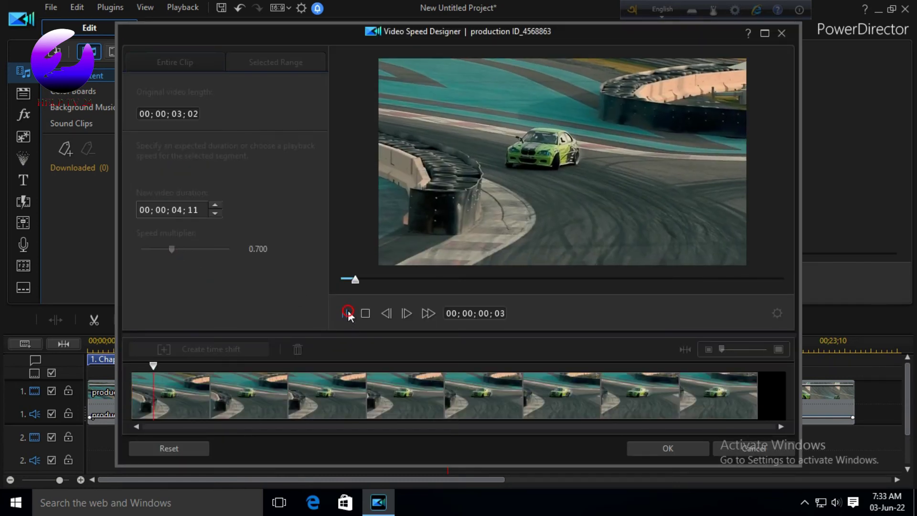
{"action": "left_click", "coordinate": [644, 450]}
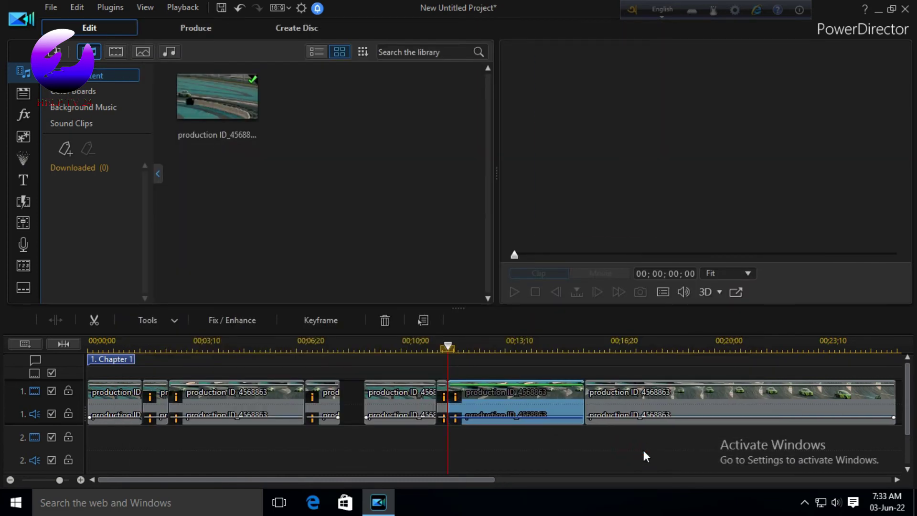
{"action": "left_click", "coordinate": [513, 292]}
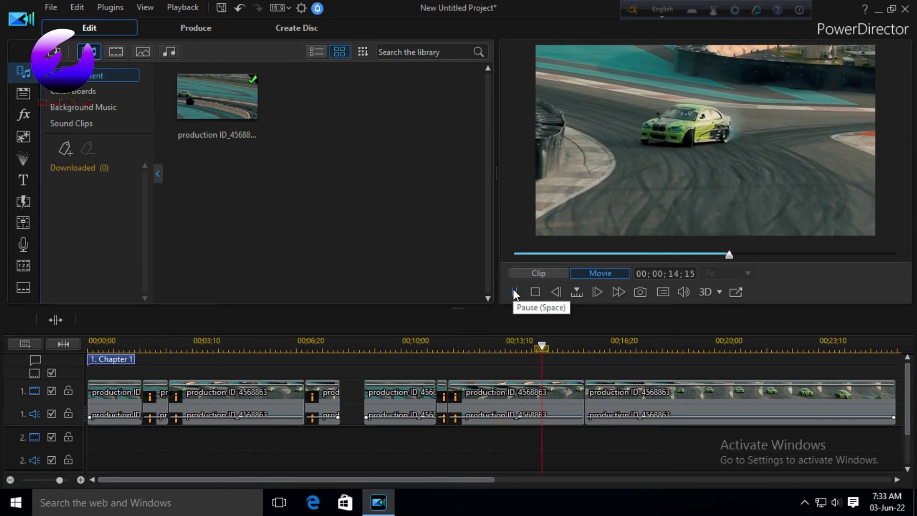
Step: Apply Video Speed with a 7.270 multiplier to the last segment and play the second sequence from its beginning
{"action": "left_click", "coordinate": [653, 414]}
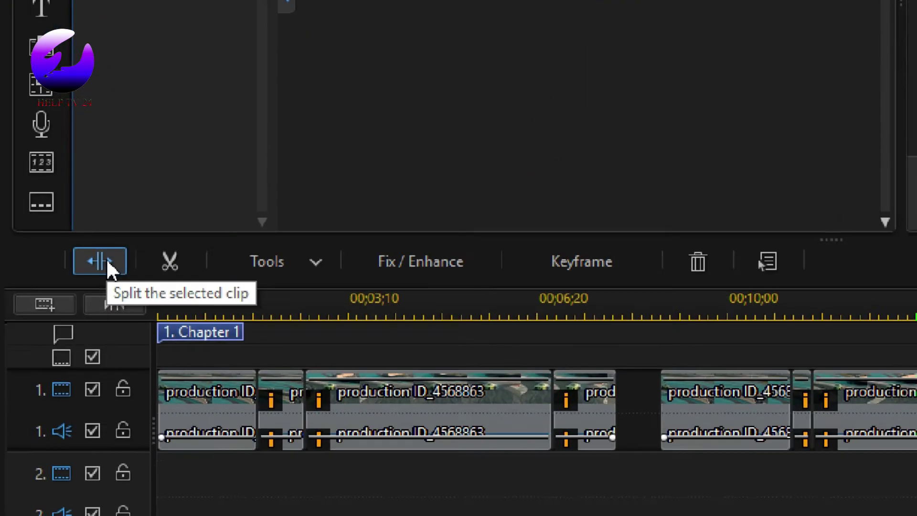
{"action": "left_click", "coordinate": [158, 319]}
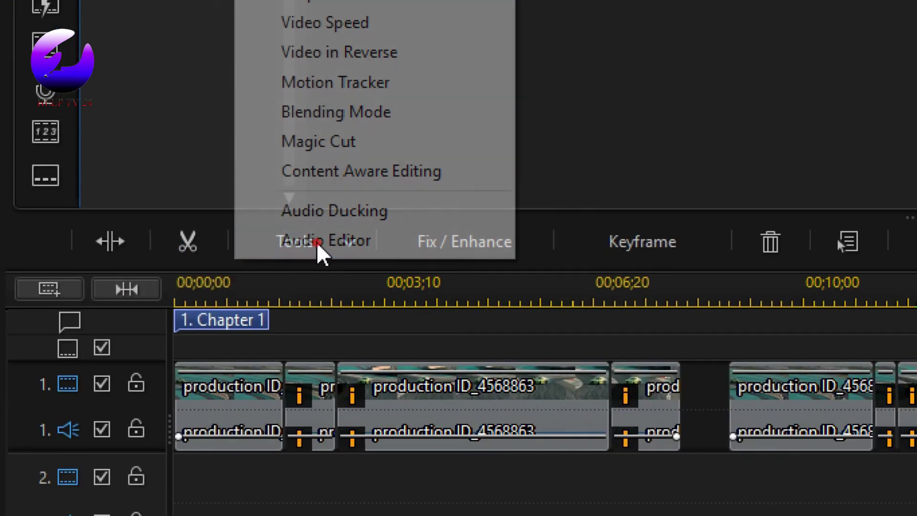
{"action": "left_click", "coordinate": [332, 23]}
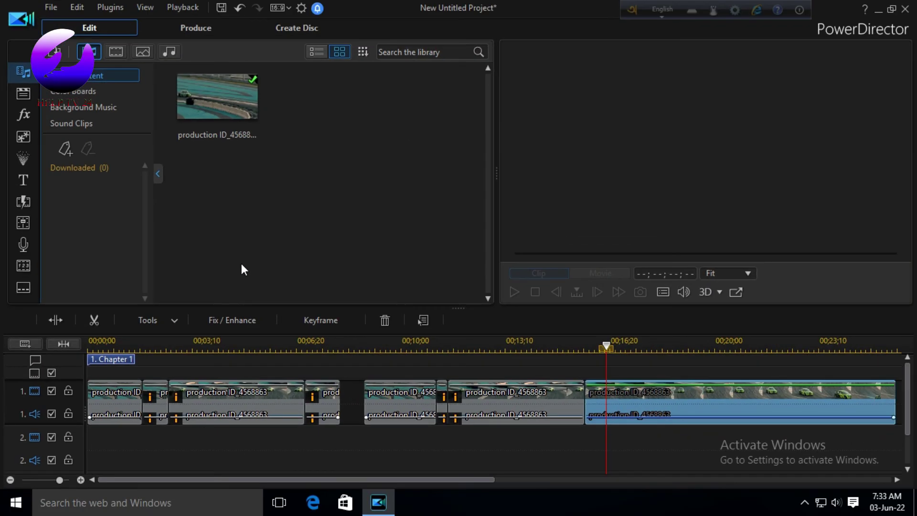
{"action": "left_click_drag", "start_coordinate": [186, 248], "coordinate": [211, 248]}
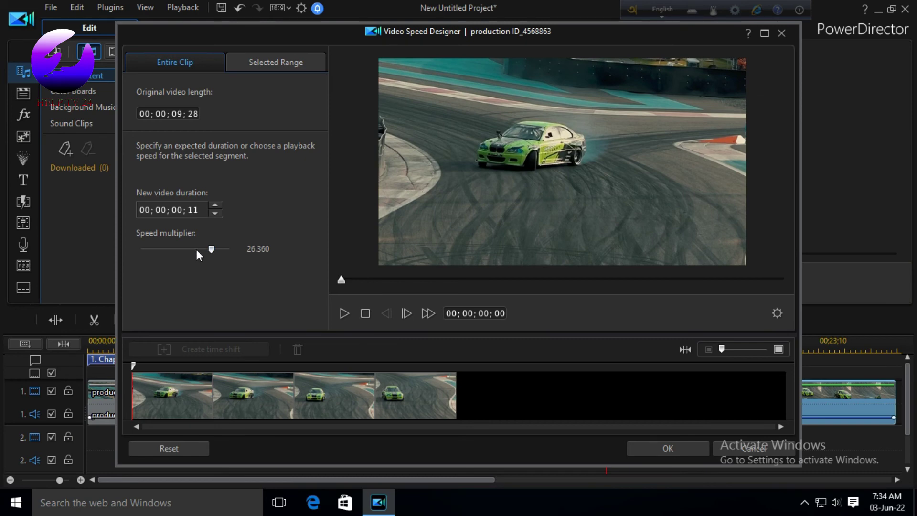
{"action": "left_click", "coordinate": [345, 313]}
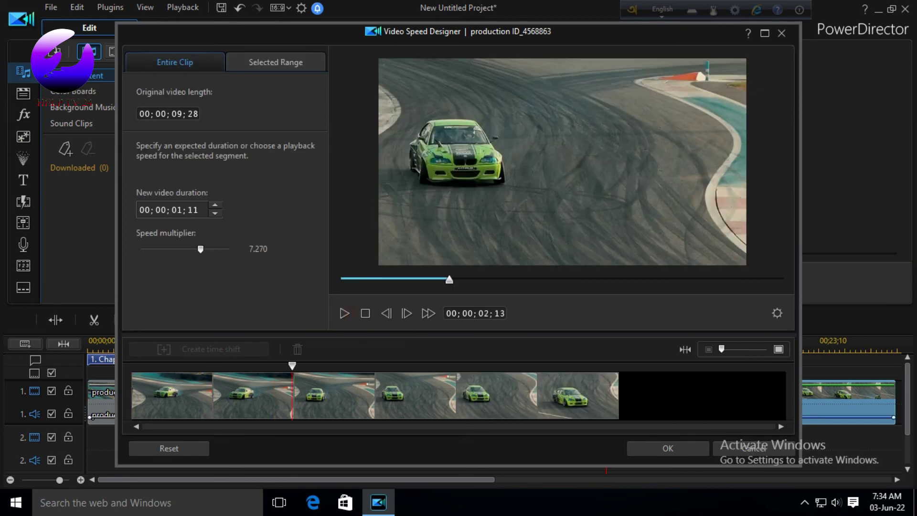
{"action": "left_click", "coordinate": [664, 449]}
{"action": "left_click", "coordinate": [431, 390]}
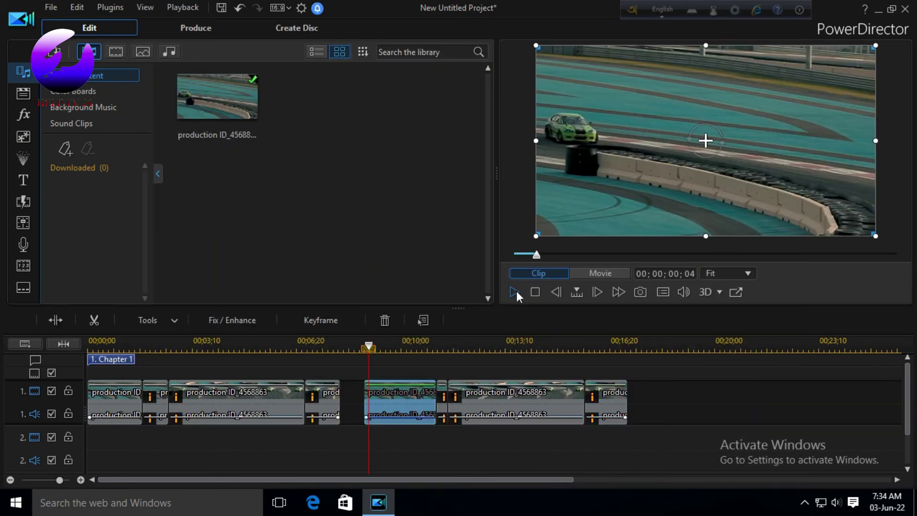
{"action": "left_click", "coordinate": [514, 291]}
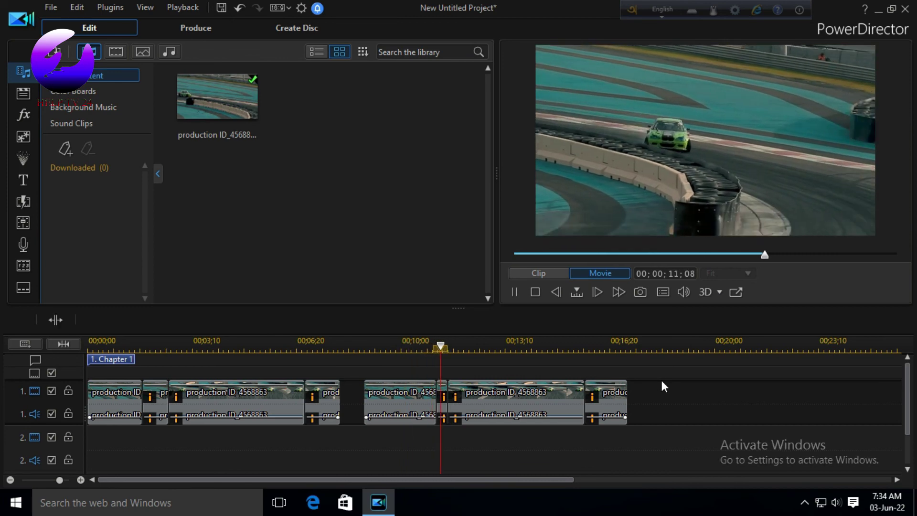